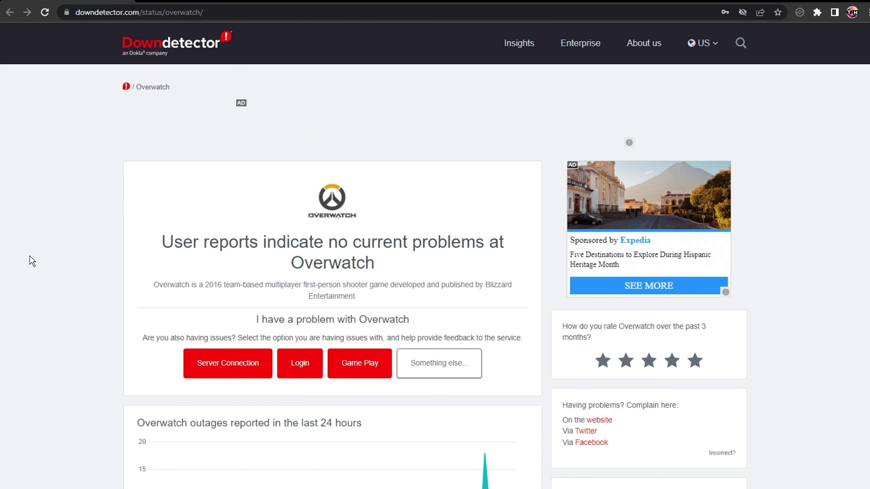
Step: Scroll Overwatch's Downdetector page to the 24-hour outage chart and most reported problems (73% server connection)
{"action": "scroll", "coordinate": [44, 264], "scroll_direction": "down", "scroll_amount": 3}
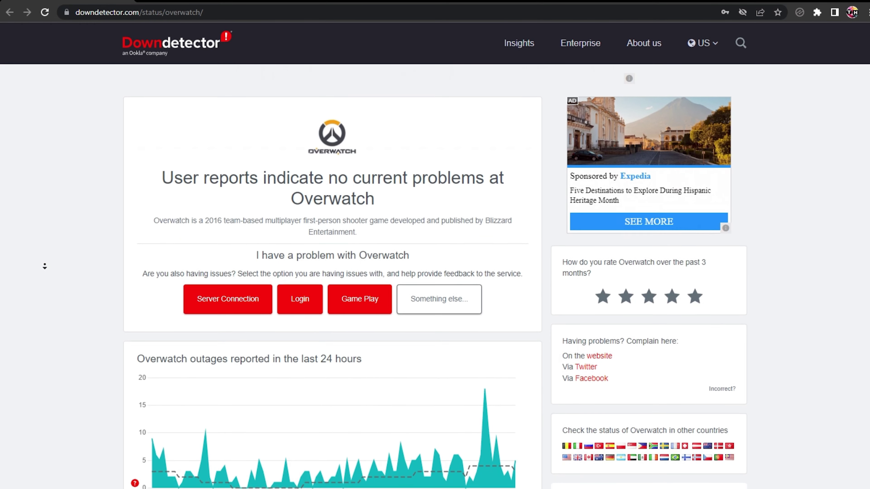
{"action": "scroll", "coordinate": [45, 266], "scroll_direction": "down", "scroll_amount": 3}
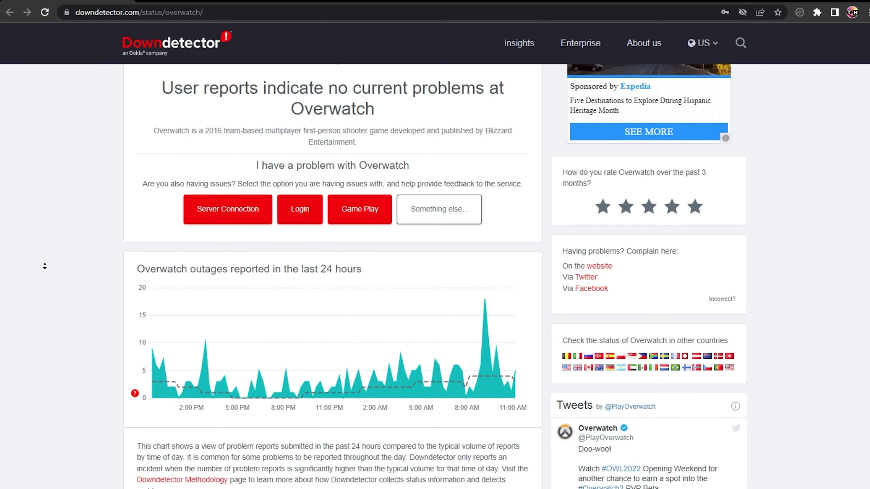
{"action": "scroll", "coordinate": [44, 266], "scroll_direction": "down", "scroll_amount": 3}
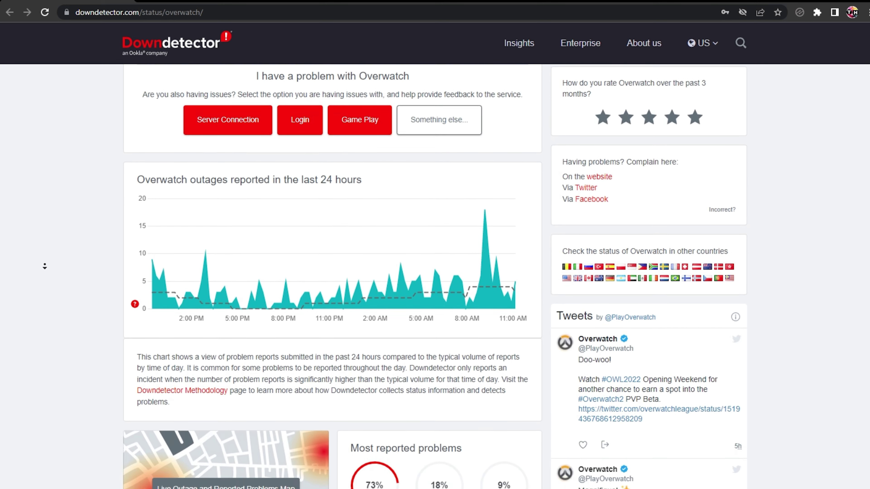
{"action": "scroll", "coordinate": [45, 266], "scroll_direction": "down", "scroll_amount": 2}
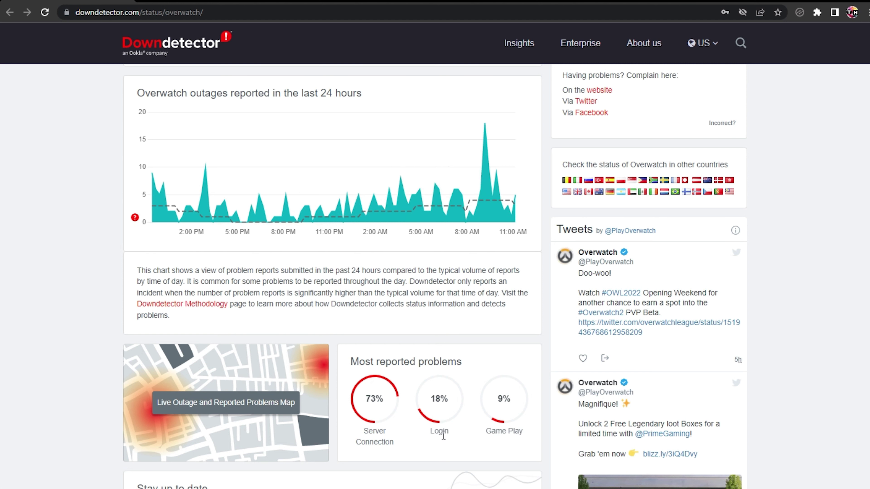
Step: Browse the Overwatch live outage map, then start a speedtest.net connection test
{"action": "left_click", "coordinate": [182, 404]}
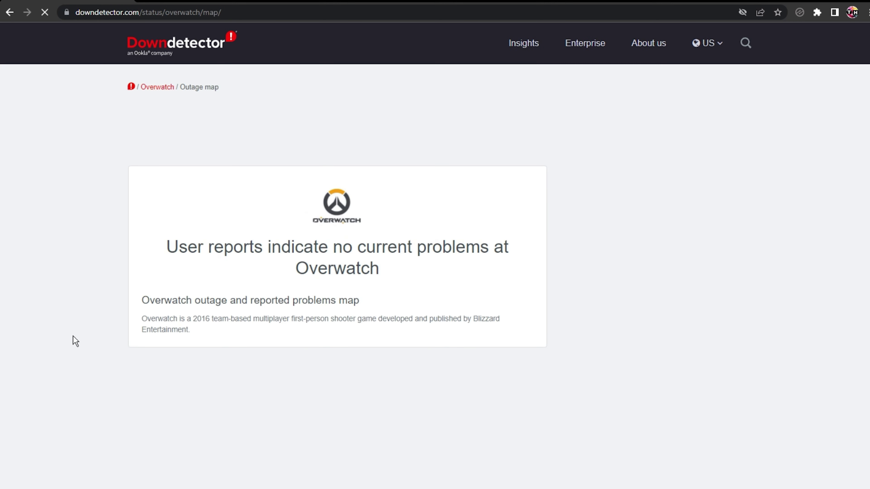
{"action": "scroll", "coordinate": [61, 334], "scroll_direction": "down", "scroll_amount": 2}
{"action": "scroll", "coordinate": [60, 332], "scroll_direction": "down", "scroll_amount": 3}
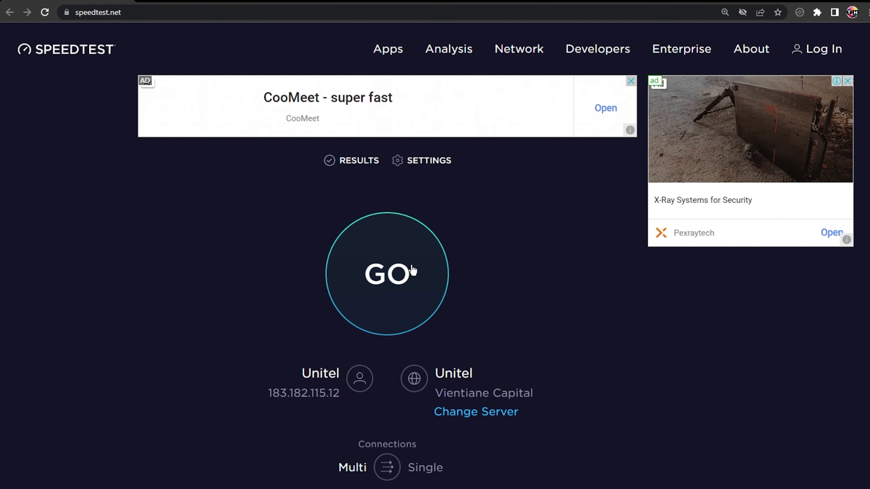
{"action": "left_click", "coordinate": [382, 258]}
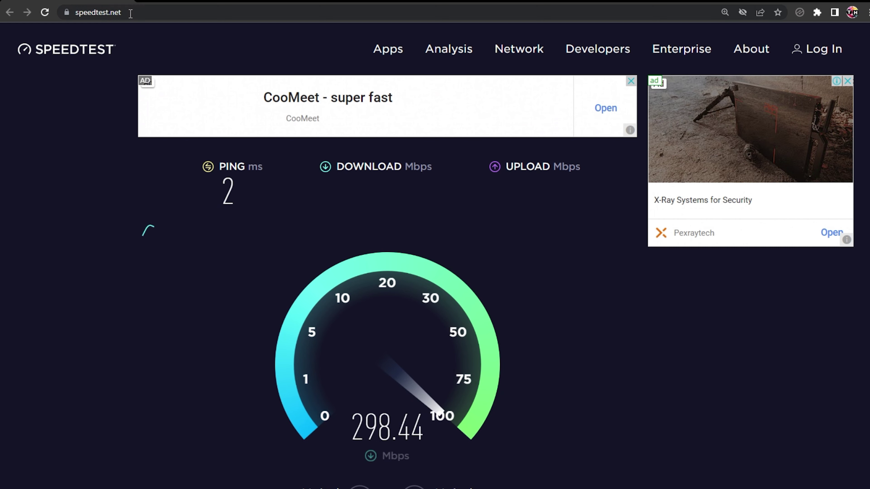
Step: Follow the speed test to a 2 ms ping and 69.42 Mbps download on the Unitel server
{"action": "left_click", "coordinate": [97, 12]}
{"action": "left_click", "coordinate": [176, 340]}
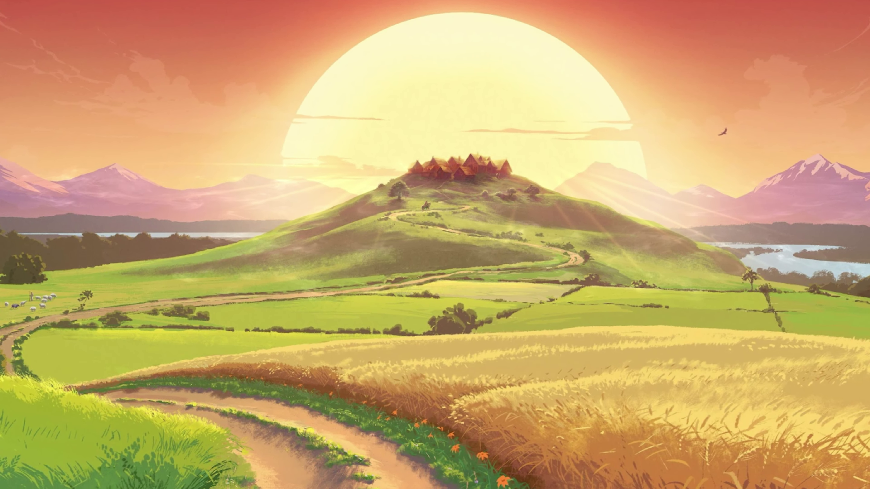
Step: Search Start for 'vpn settings' and open the VPN settings page
{"action": "key", "text": "super"}
{"action": "type", "text": "vpn settings"}
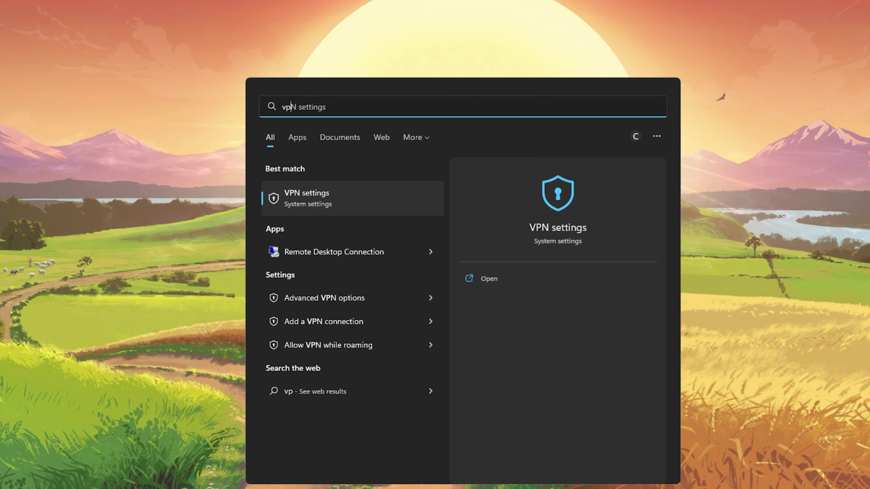
{"action": "key", "text": "Return"}
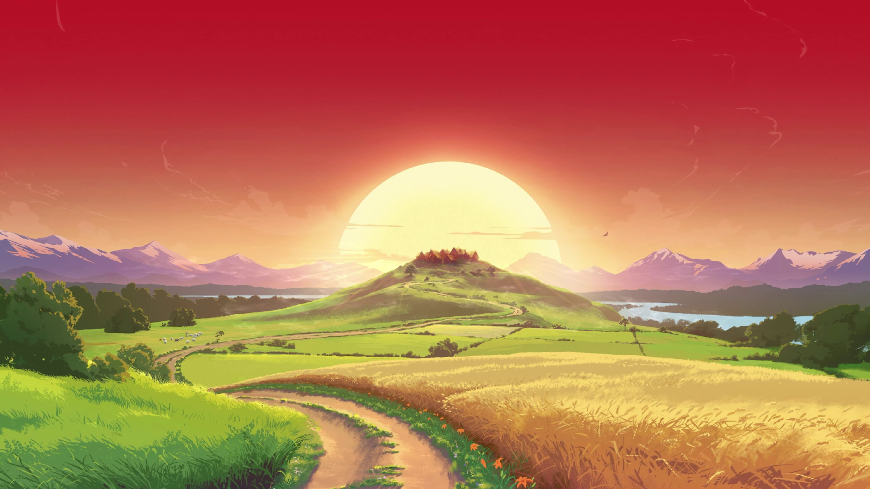
Step: Open Task Manager and launch Resource Monitor from the Performance page's extra options
{"action": "key", "text": "super"}
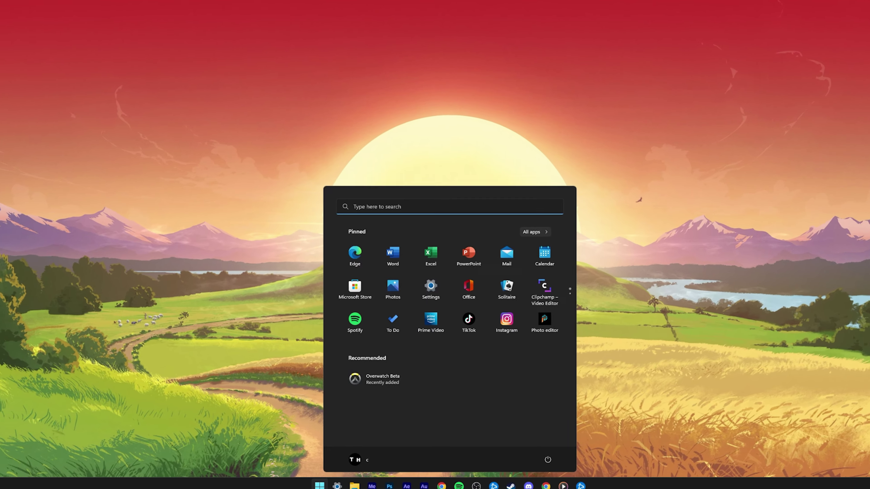
{"action": "type", "text": "task manager"}
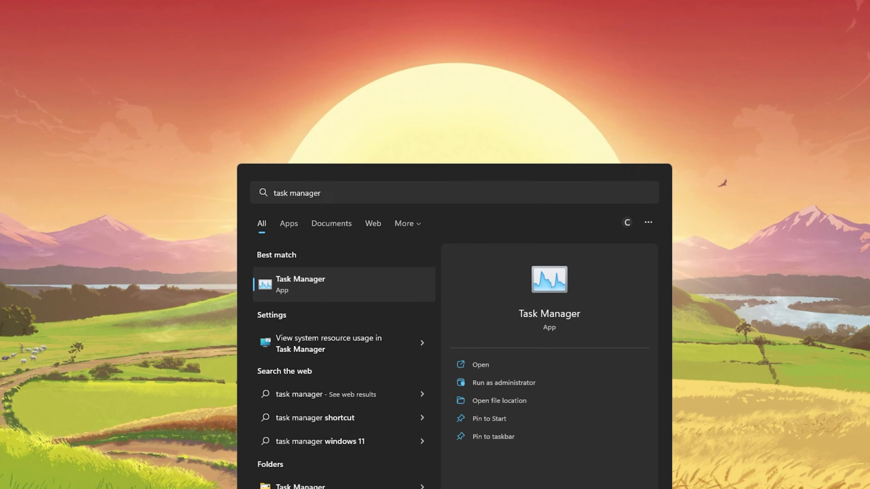
{"action": "key", "text": "Return"}
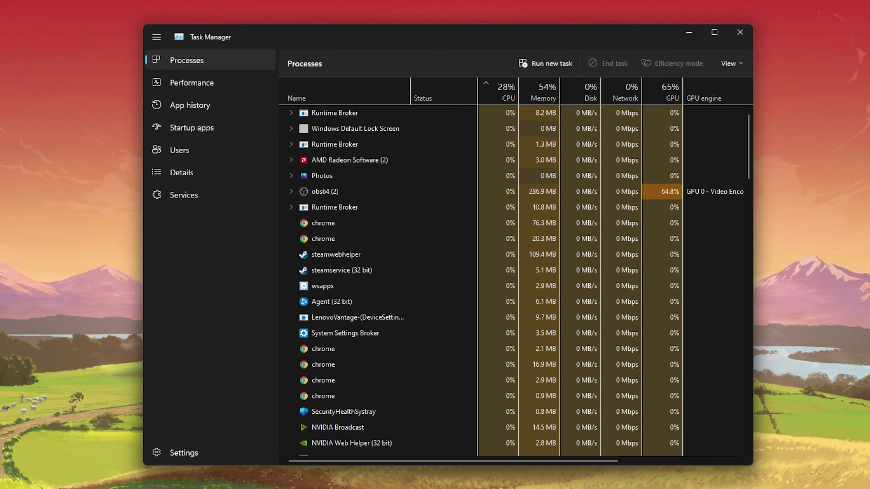
{"action": "left_click", "coordinate": [223, 96]}
{"action": "left_click", "coordinate": [739, 63]}
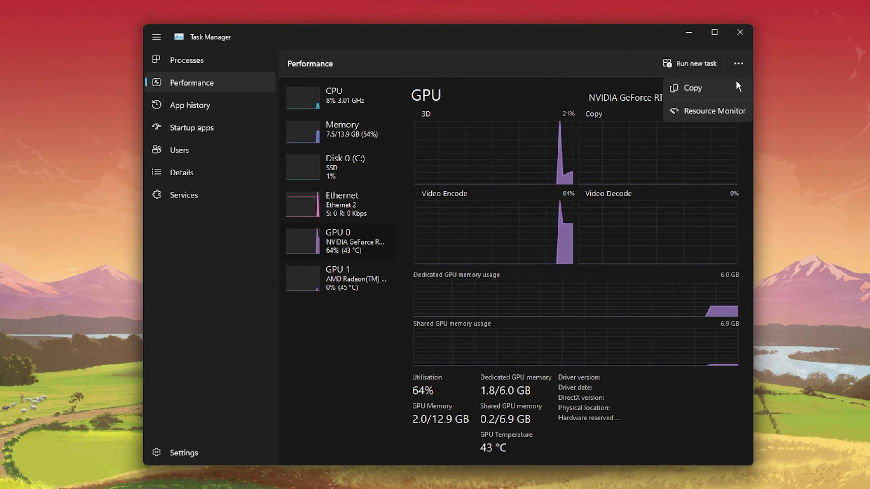
{"action": "left_click", "coordinate": [707, 113]}
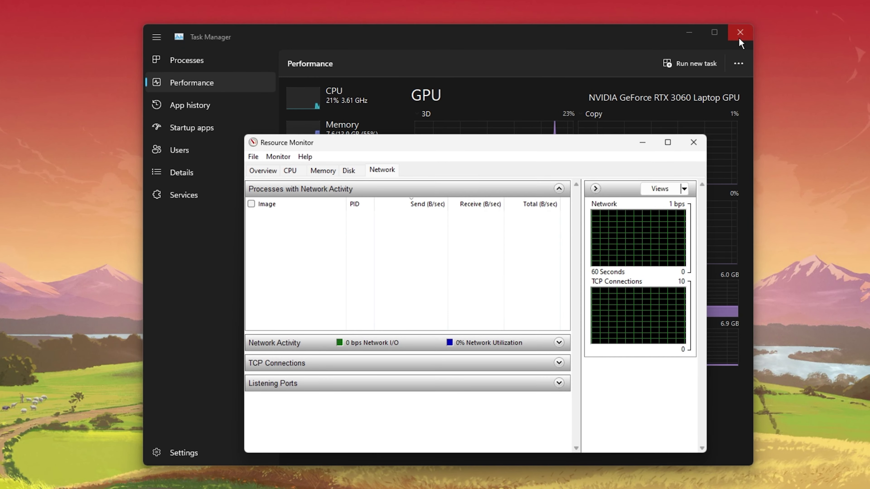
Step: Close Task Manager and inspect Resource Monitor's network processes, checking the top user chrome.exe without ending it
{"action": "left_click", "coordinate": [740, 33]}
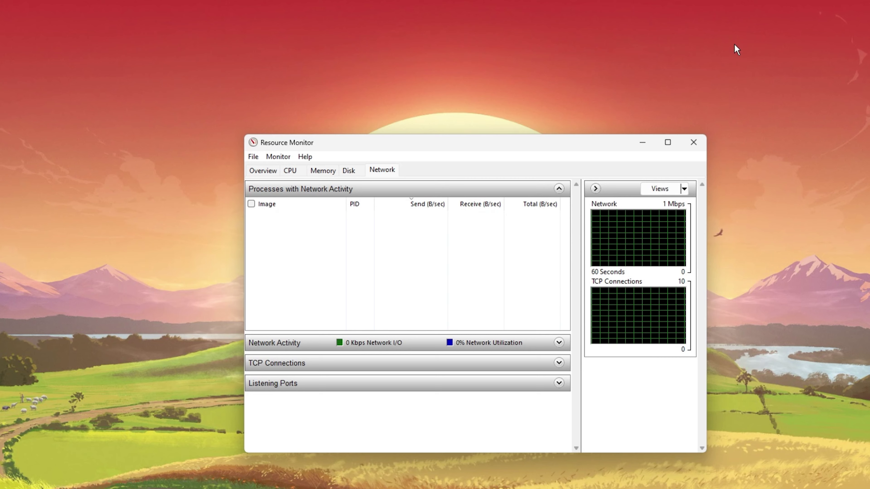
{"action": "left_click", "coordinate": [370, 188]}
{"action": "left_click", "coordinate": [351, 188]}
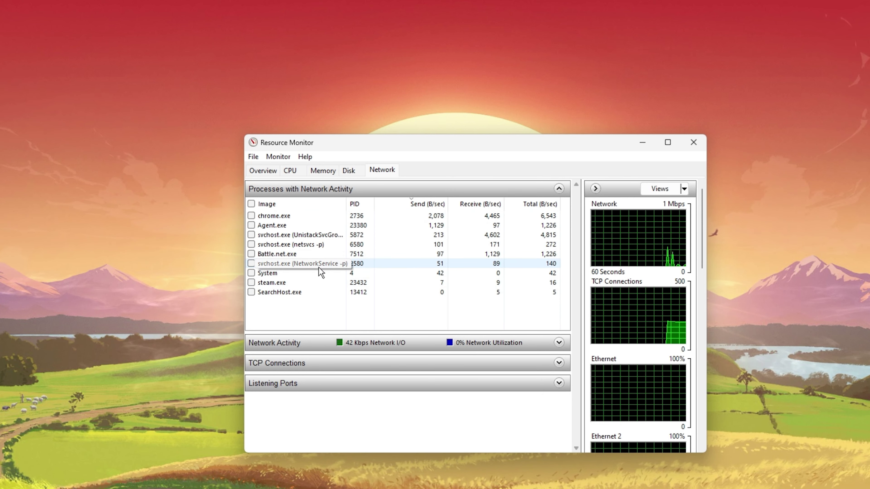
{"action": "right_click", "coordinate": [323, 221]}
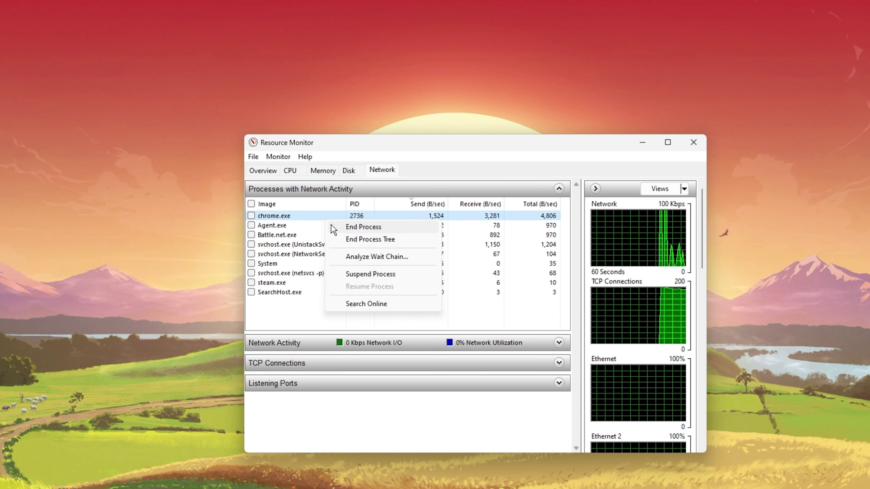
{"action": "left_click", "coordinate": [281, 302]}
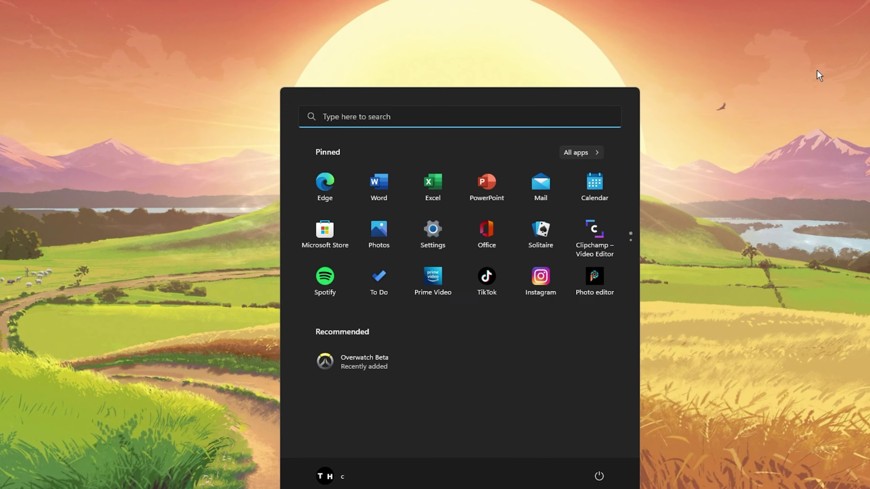
Step: Open Command Prompt from Start search and centre its window
{"action": "type", "text": "cmd"}
{"action": "key", "text": "Return"}
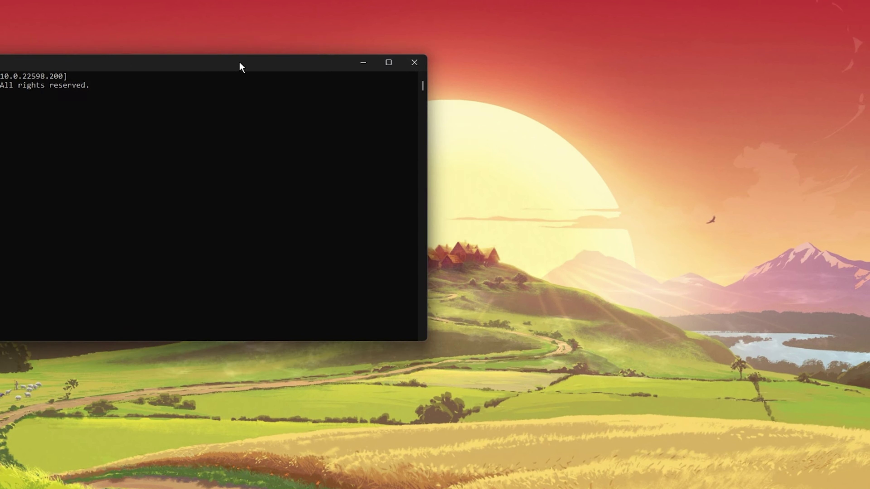
{"action": "left_click_drag", "start_coordinate": [239, 67], "coordinate": [523, 117]}
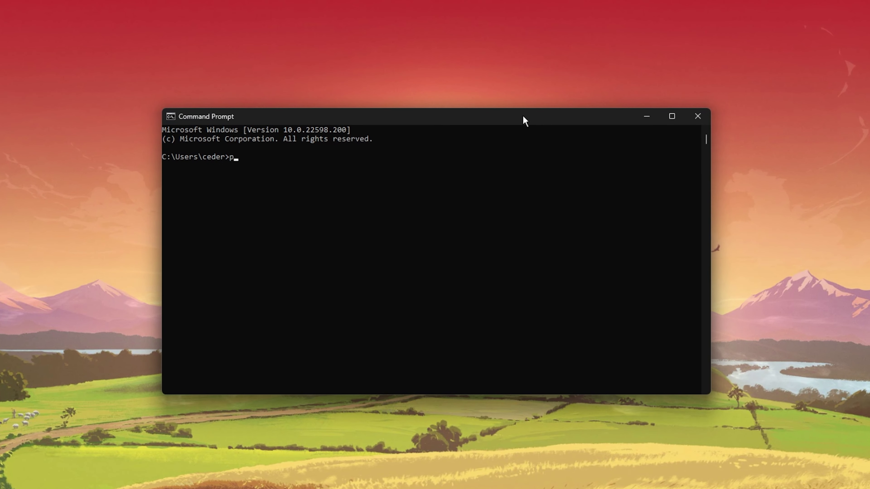
Step: Ping google.com and highlight the 0% packet loss and 50 ms average results
{"action": "type", "text": "ping google.com"}
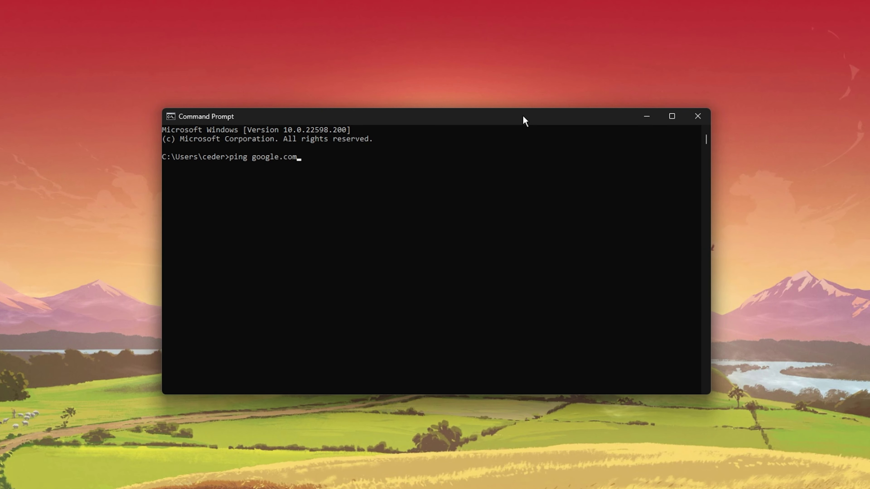
{"action": "key", "text": "Return"}
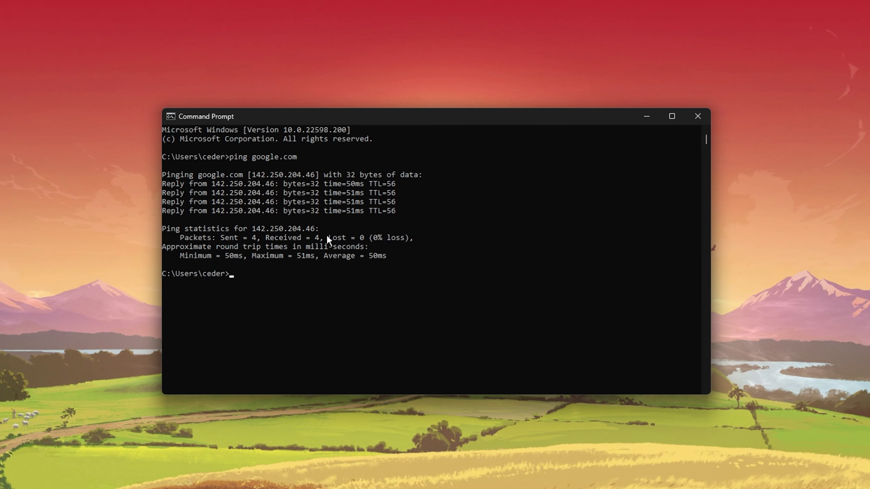
{"action": "left_click_drag", "start_coordinate": [325, 237], "coordinate": [410, 238]}
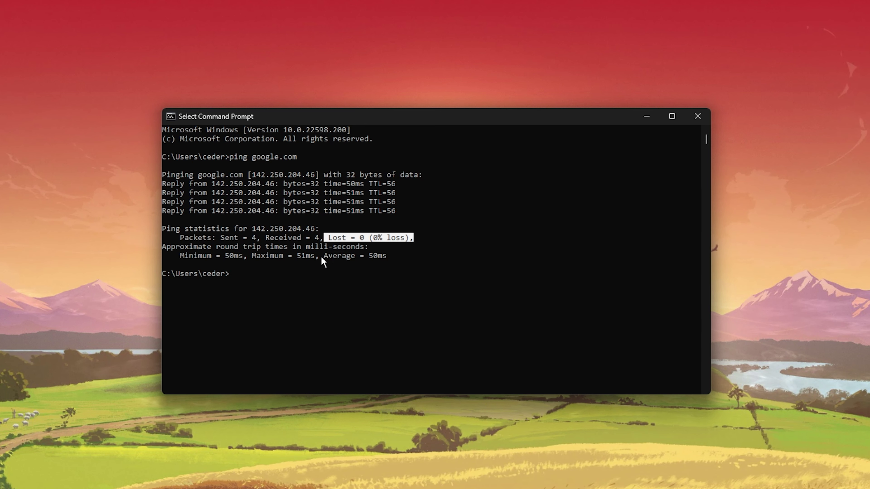
{"action": "left_click_drag", "start_coordinate": [321, 256], "coordinate": [401, 257]}
{"action": "left_click", "coordinate": [424, 258]}
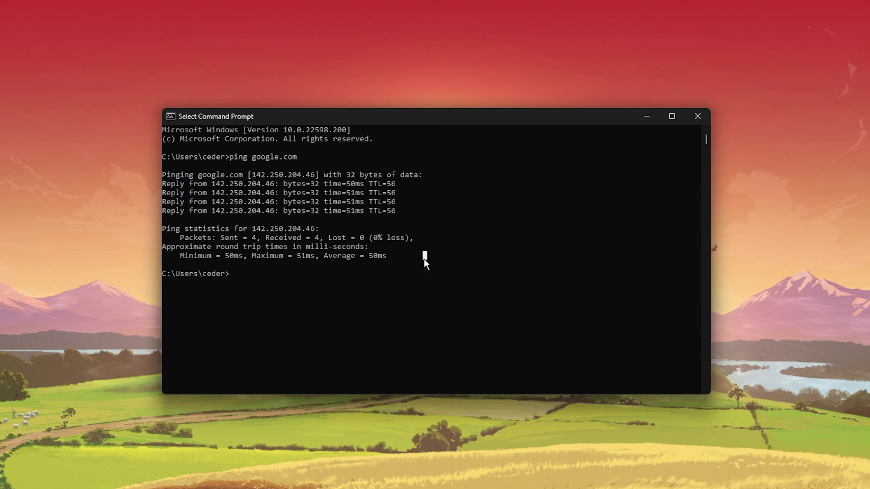
Step: Try 'ipconfig /flushdns' (refused without elevation), then search Start for 'control panel'
{"action": "type", "text": "ipconfig"}
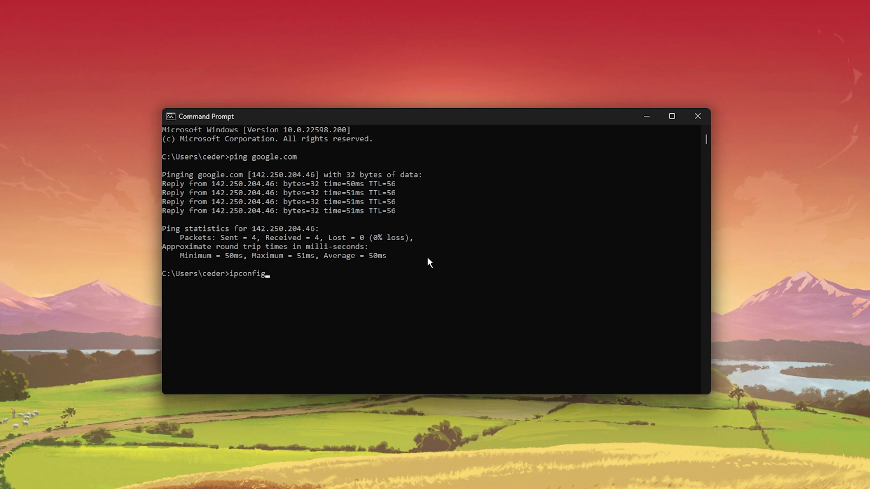
{"action": "type", "text": " /flushdns"}
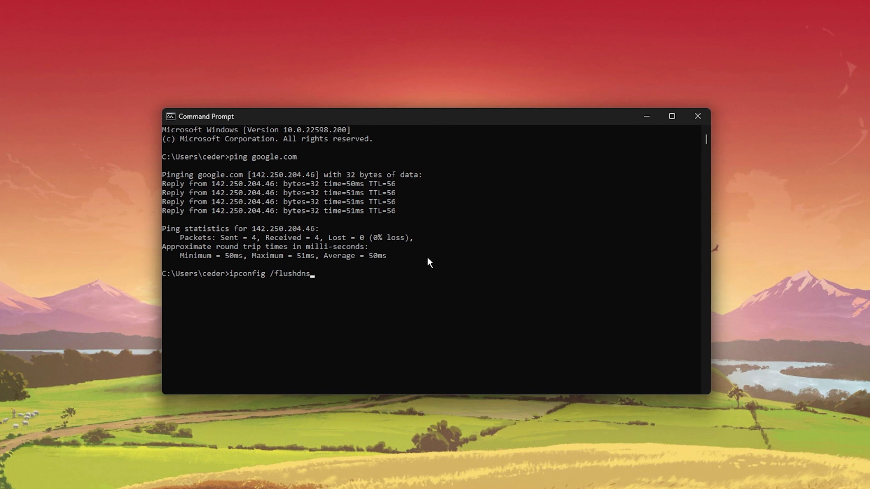
{"action": "key", "text": "Return"}
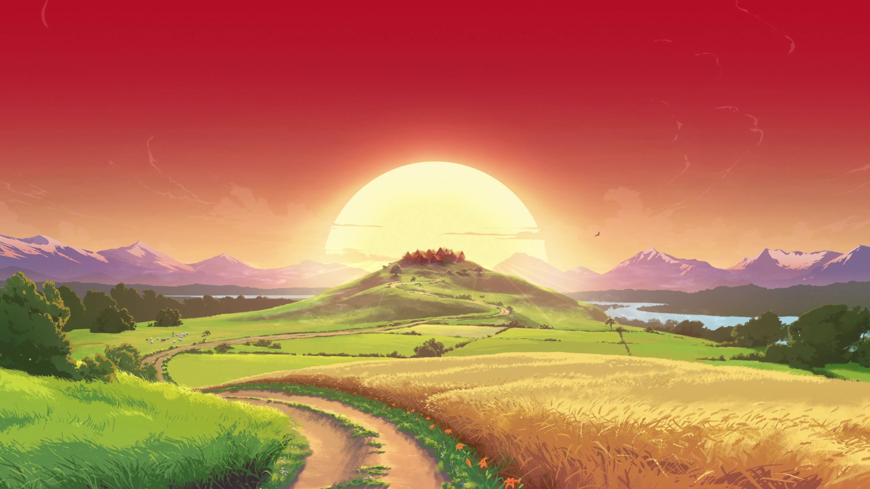
{"action": "key", "text": "super"}
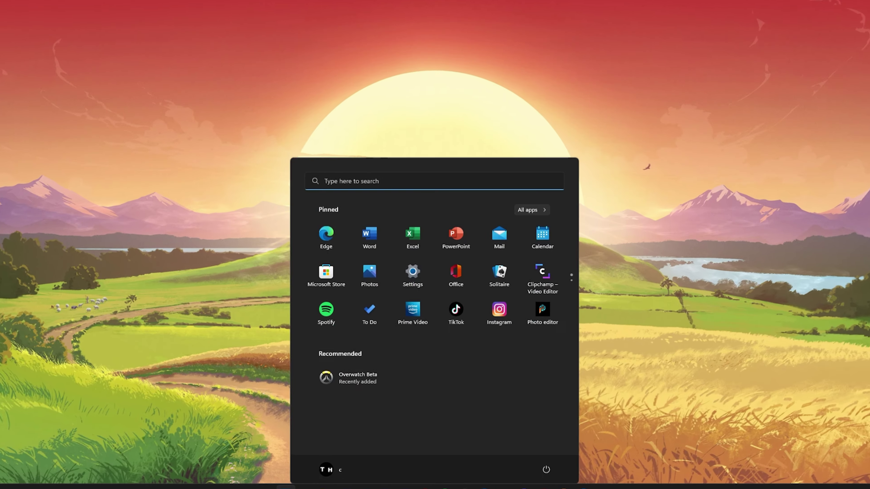
{"action": "type", "text": "control panel"}
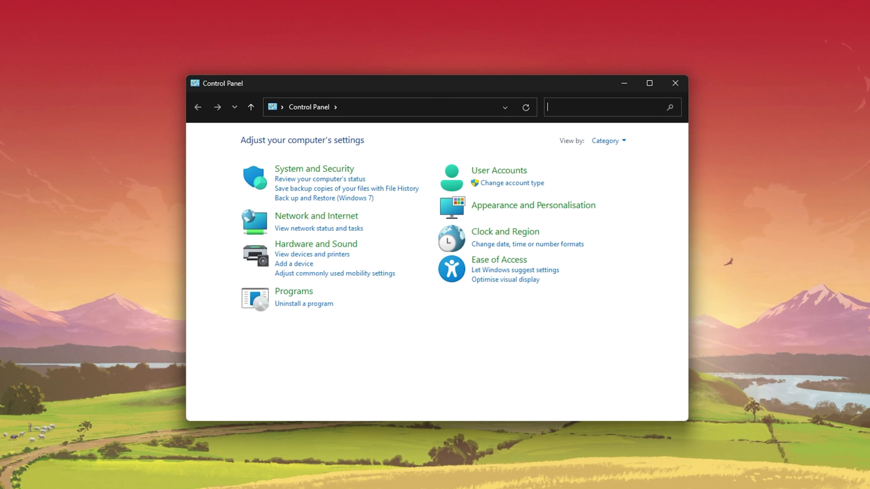
Step: In Control Panel, go through Network and Internet to the Network and Sharing Centre
{"action": "left_click", "coordinate": [620, 141]}
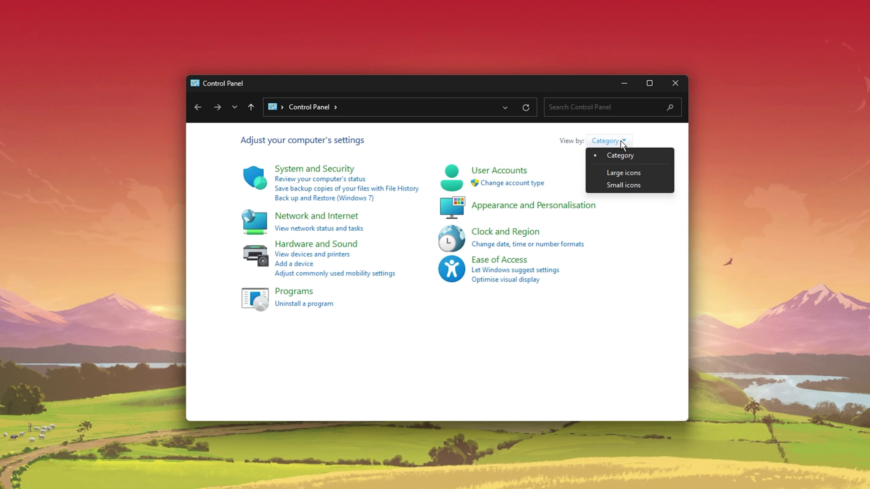
{"action": "left_click", "coordinate": [310, 220]}
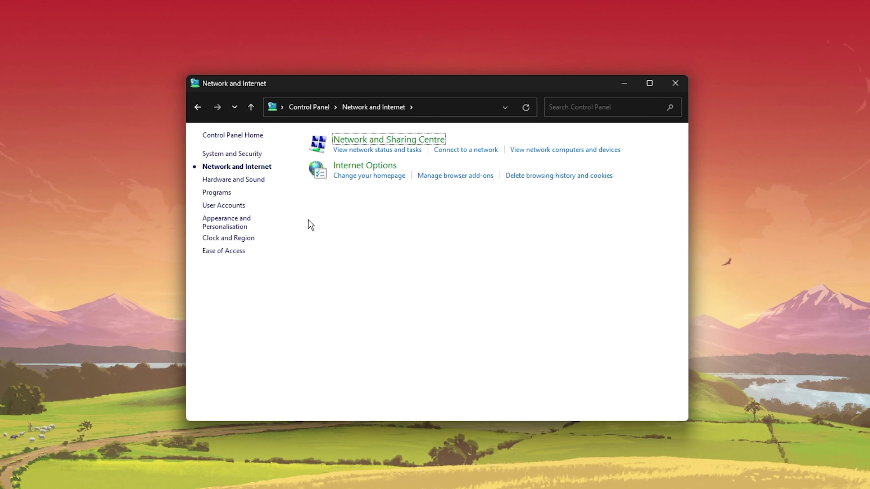
{"action": "left_click", "coordinate": [360, 139]}
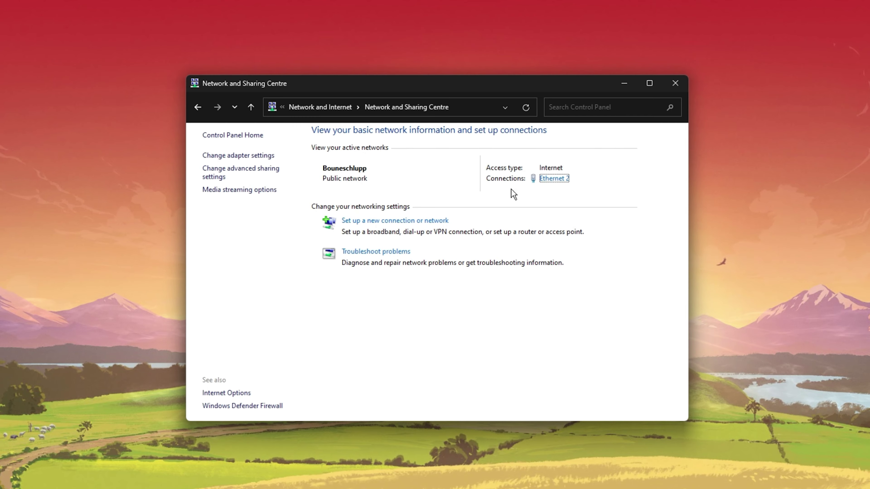
Step: Open the Ethernet 2 status and properties windows, closing Network and Sharing Centre
{"action": "left_click", "coordinate": [552, 179]}
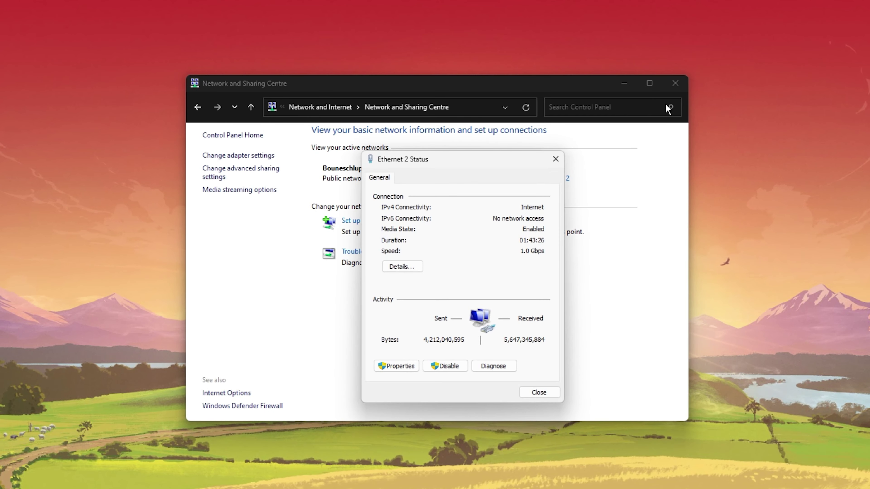
{"action": "left_click", "coordinate": [675, 84]}
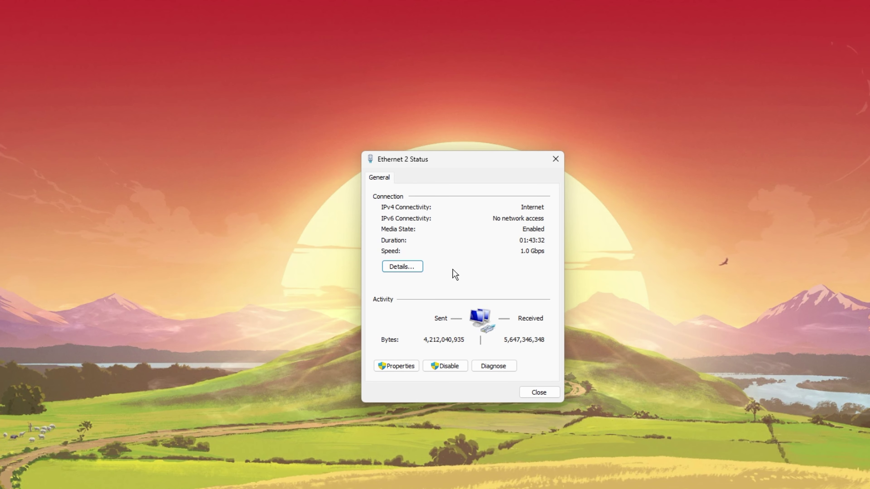
{"action": "left_click", "coordinate": [389, 365]}
{"action": "left_click_drag", "start_coordinate": [442, 169], "coordinate": [639, 168]}
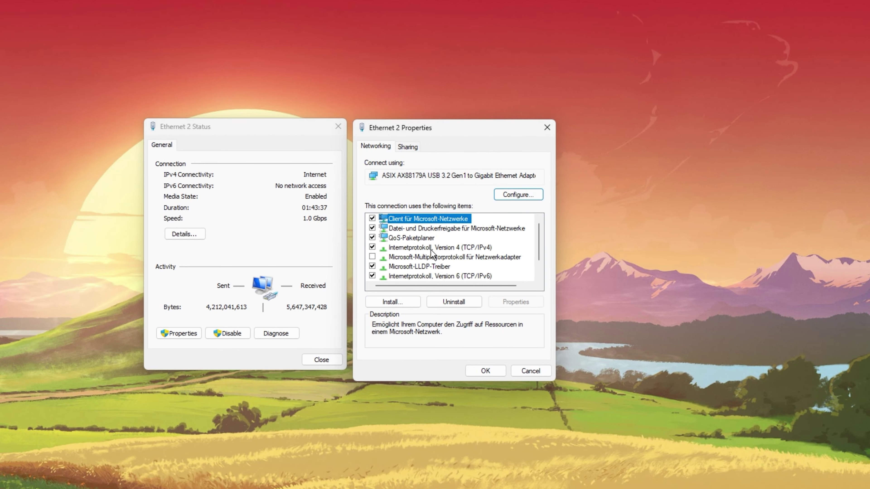
Step: Set Ethernet 2's IPv4 DNS servers manually to 8.8.8.8 and 8.8.4.4 and confirm
{"action": "double_click", "coordinate": [440, 247]}
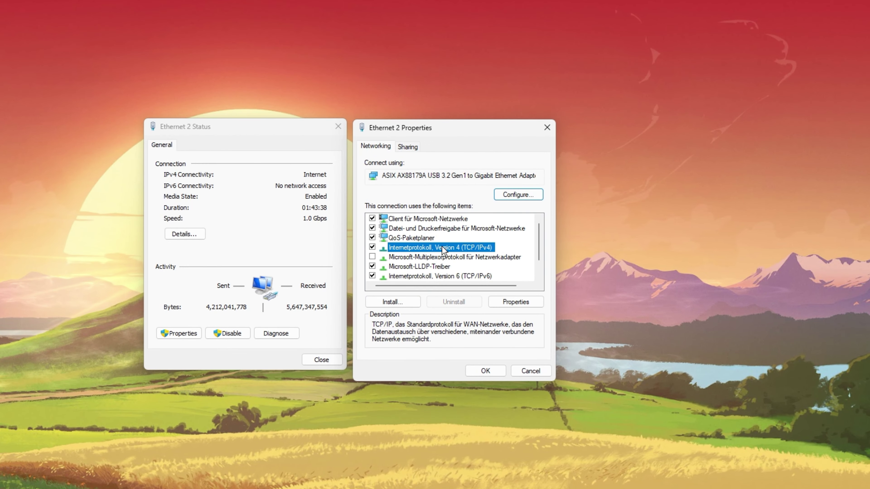
{"action": "left_click_drag", "start_coordinate": [483, 171], "coordinate": [673, 130]}
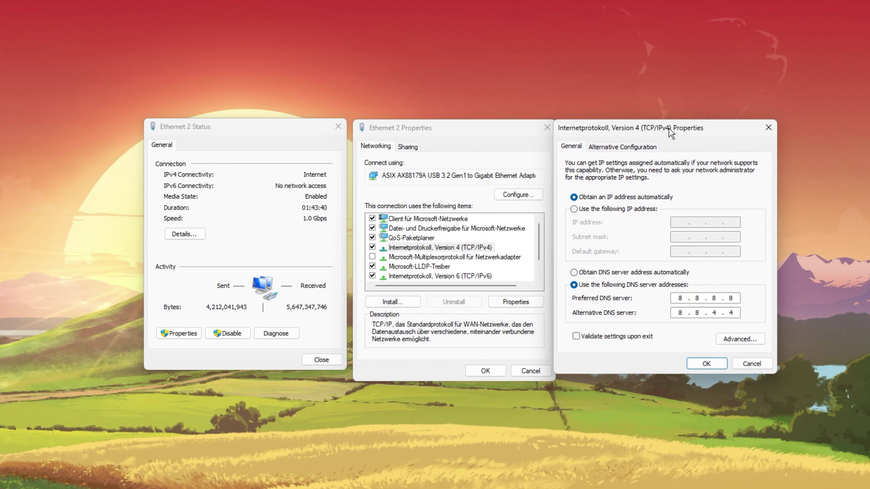
{"action": "left_click", "coordinate": [586, 288]}
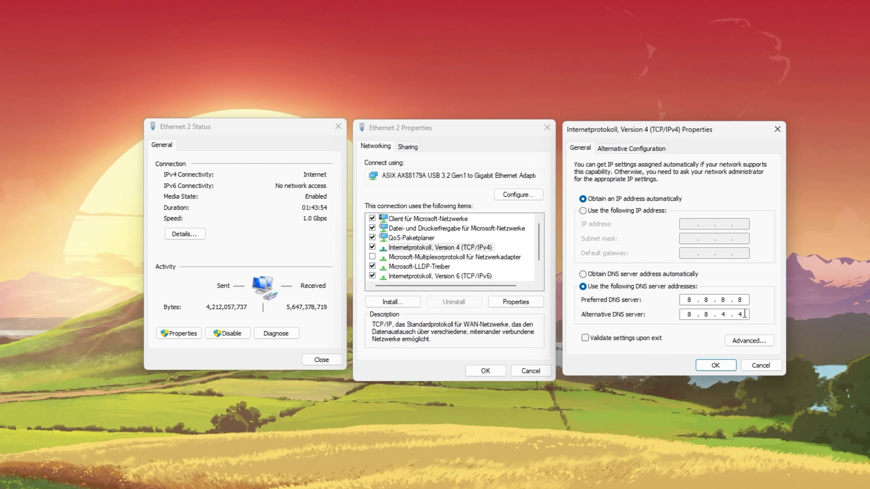
{"action": "left_click", "coordinate": [716, 365]}
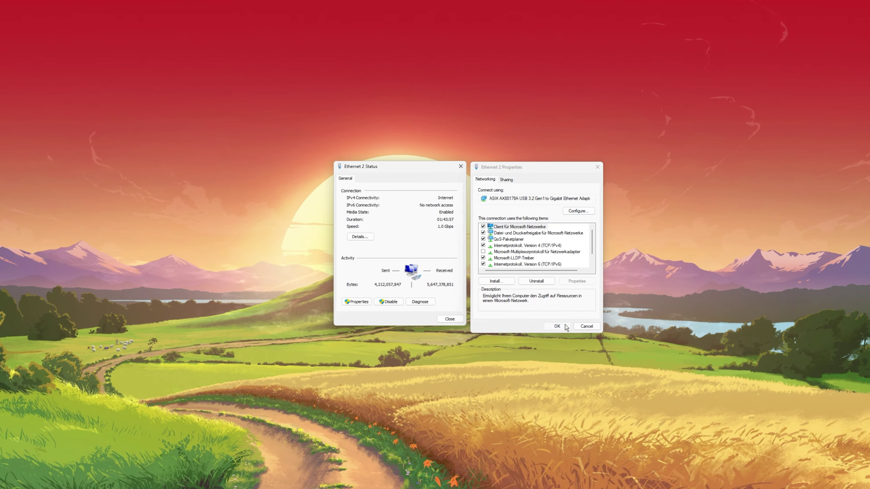
Step: Close the Ethernet 2 windows and select the Realtek PCIe GbE Family Controller under Network adapters
{"action": "left_click", "coordinate": [560, 342]}
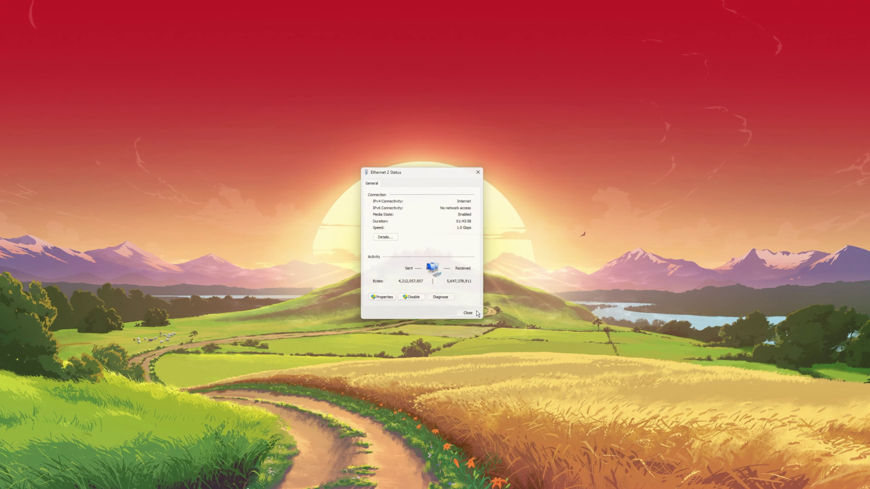
{"action": "left_click", "coordinate": [404, 333]}
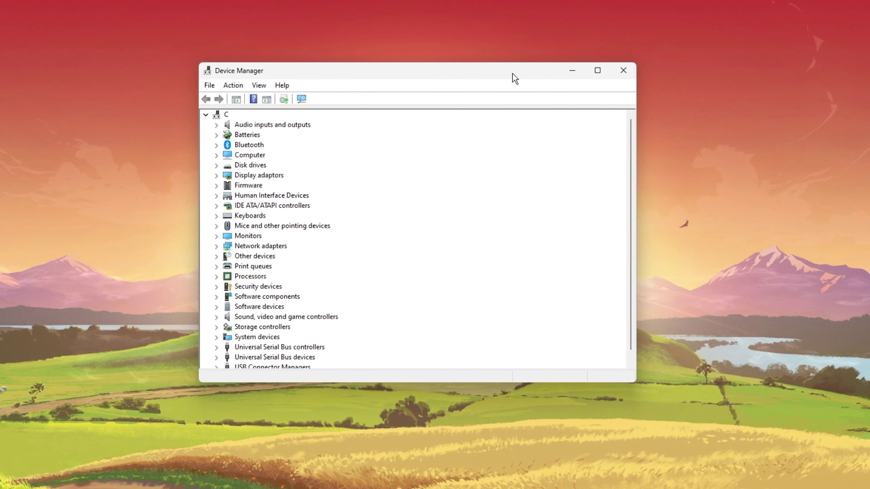
{"action": "left_click", "coordinate": [218, 246]}
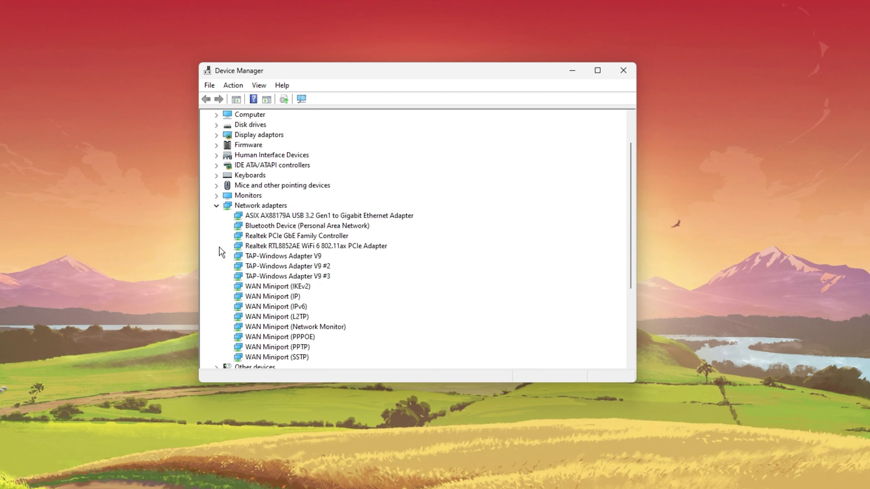
{"action": "left_click", "coordinate": [265, 234]}
Step: Open Update driver for the Realtek adapter, then dismiss the wizard
{"action": "right_click", "coordinate": [342, 237]}
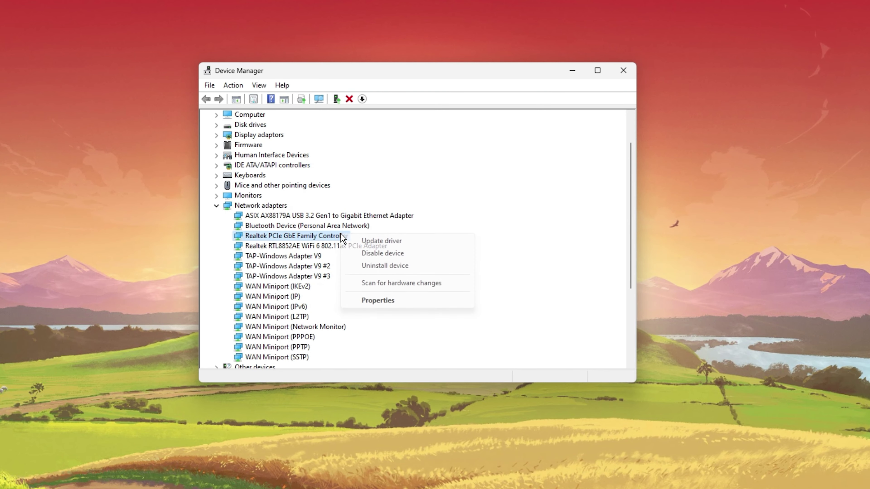
{"action": "left_click", "coordinate": [440, 242]}
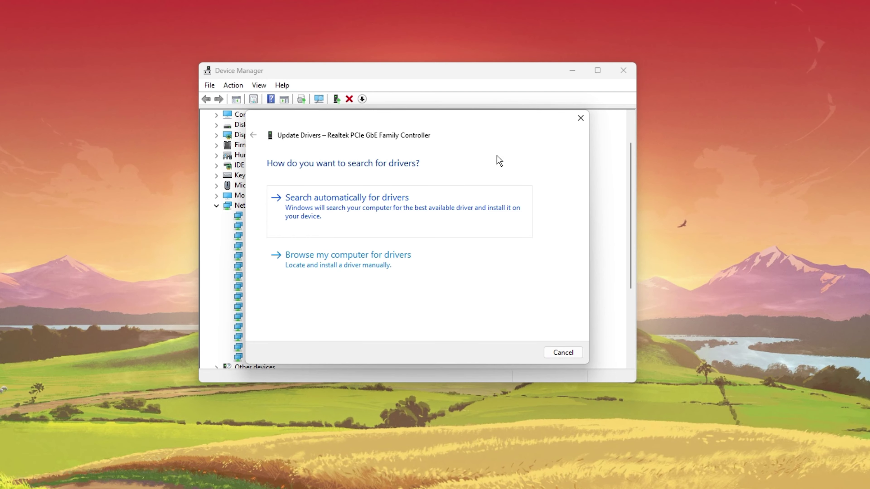
{"action": "left_click", "coordinate": [579, 120]}
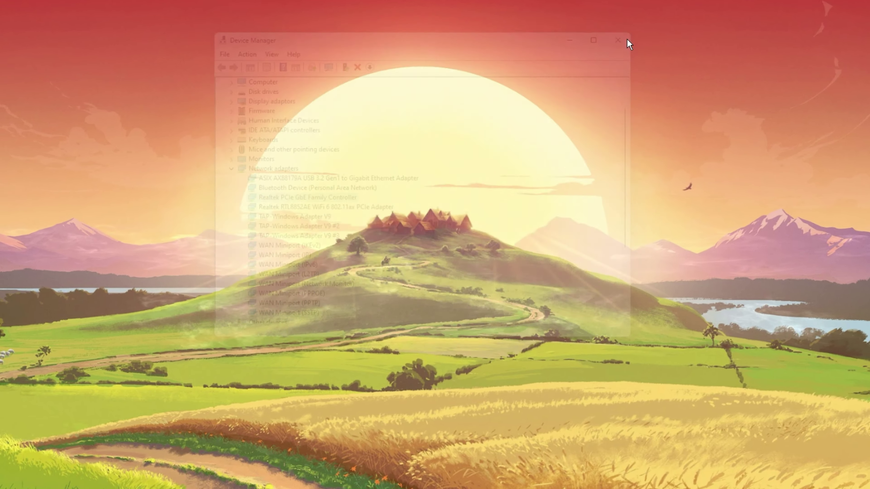
Step: Open Windows Update by searching 'update' from Start and run Check for updates
{"action": "key", "text": "super"}
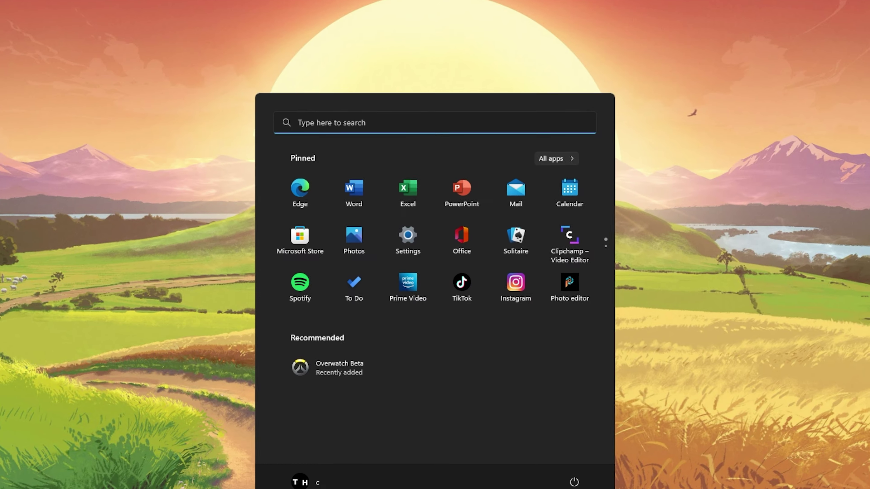
{"action": "type", "text": "update"}
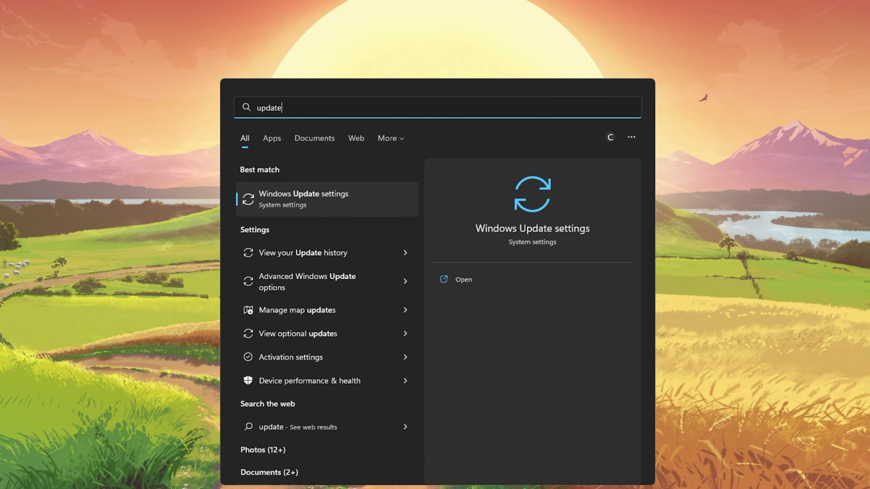
{"action": "key", "text": "Return"}
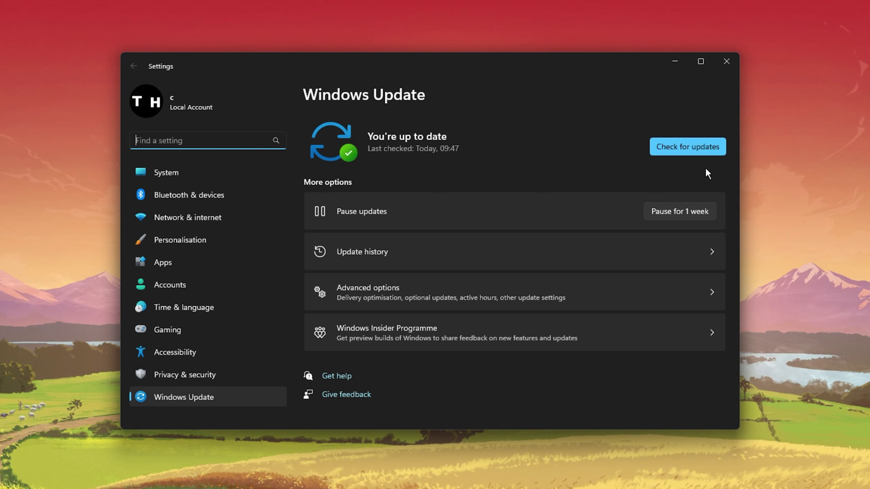
{"action": "left_click", "coordinate": [680, 148]}
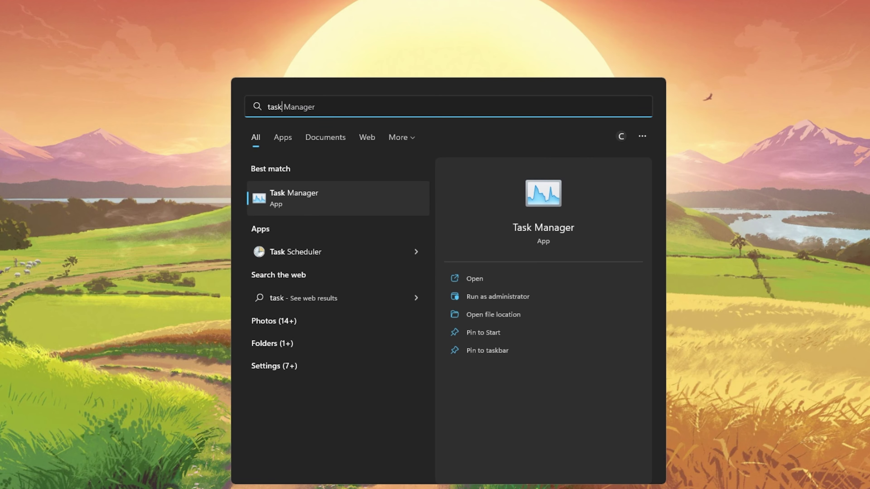
Step: Launch Task Manager, sort by Memory, and review Battle.net and OBS Studio options without ending them
{"action": "key", "text": "Return"}
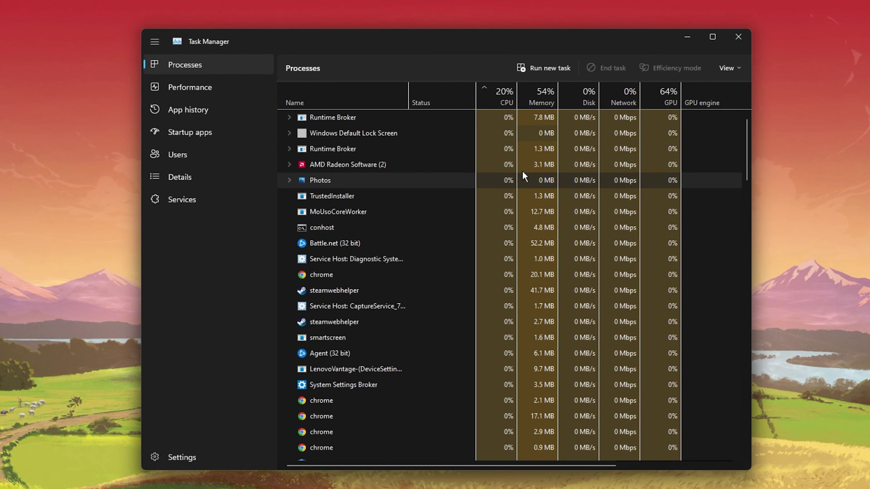
{"action": "left_click", "coordinate": [551, 94]}
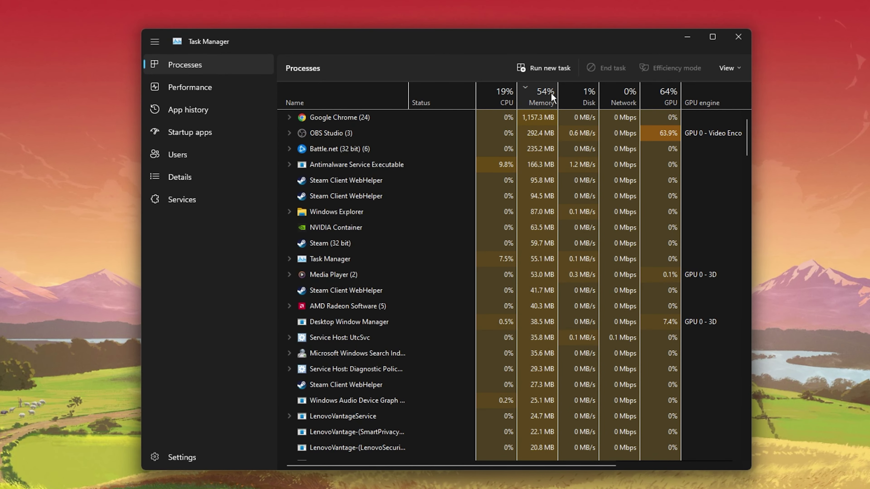
{"action": "right_click", "coordinate": [430, 143]}
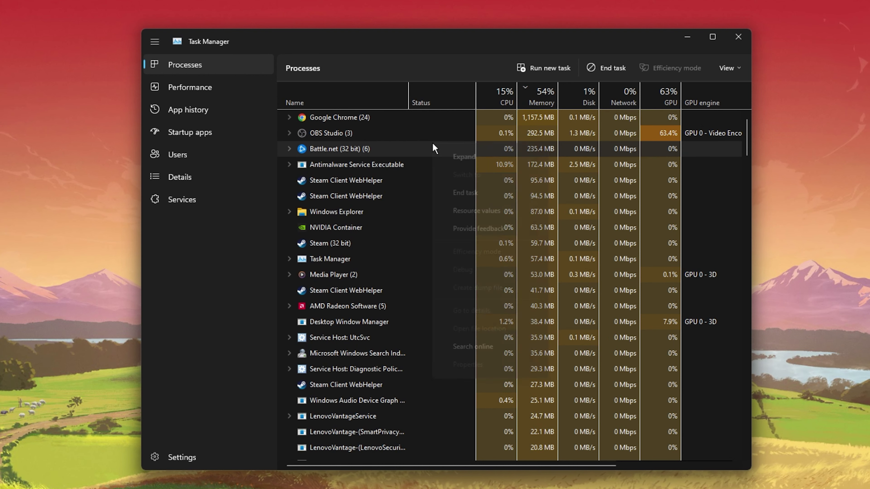
{"action": "right_click", "coordinate": [402, 135]}
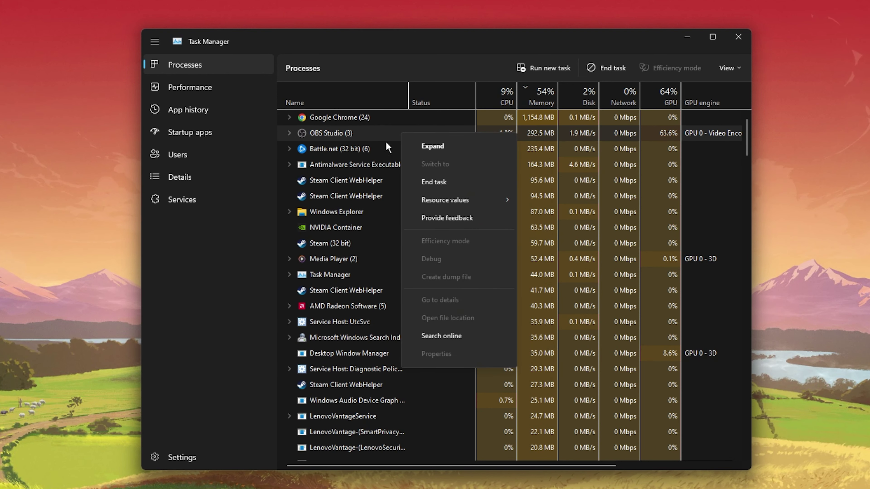
{"action": "left_click", "coordinate": [360, 201]}
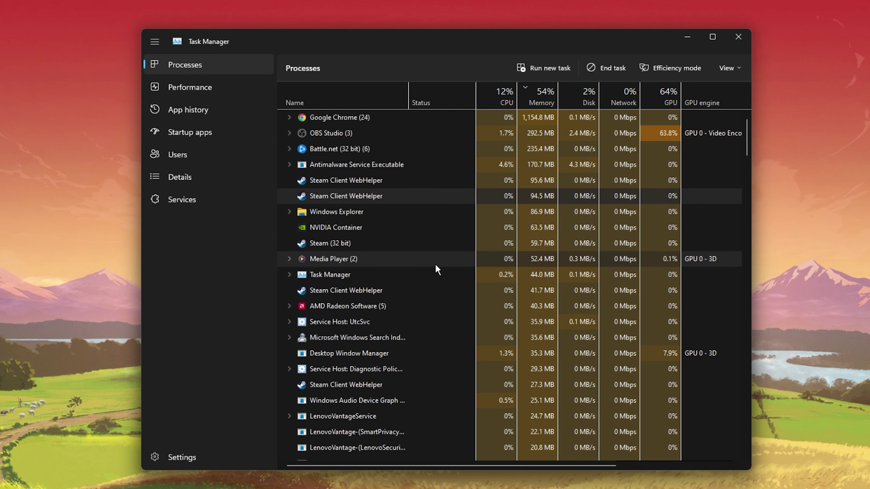
{"action": "scroll", "coordinate": [430, 260], "scroll_direction": "down", "scroll_amount": 5}
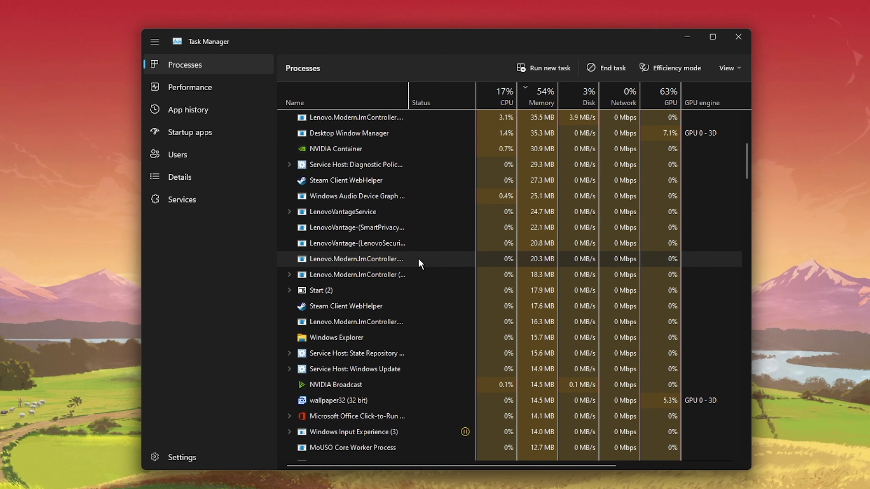
{"action": "scroll", "coordinate": [417, 257], "scroll_direction": "up", "scroll_amount": 4}
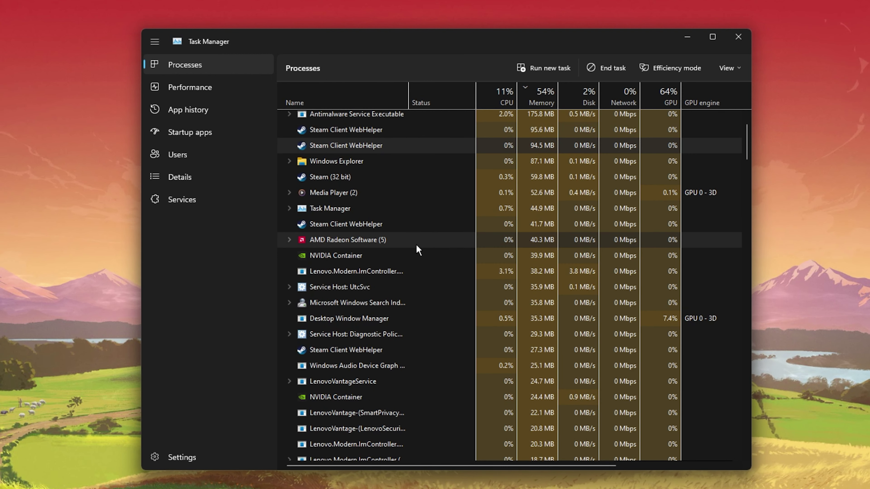
{"action": "scroll", "coordinate": [411, 212], "scroll_direction": "up", "scroll_amount": 1}
{"action": "scroll", "coordinate": [411, 212], "scroll_direction": "up", "scroll_amount": 1}
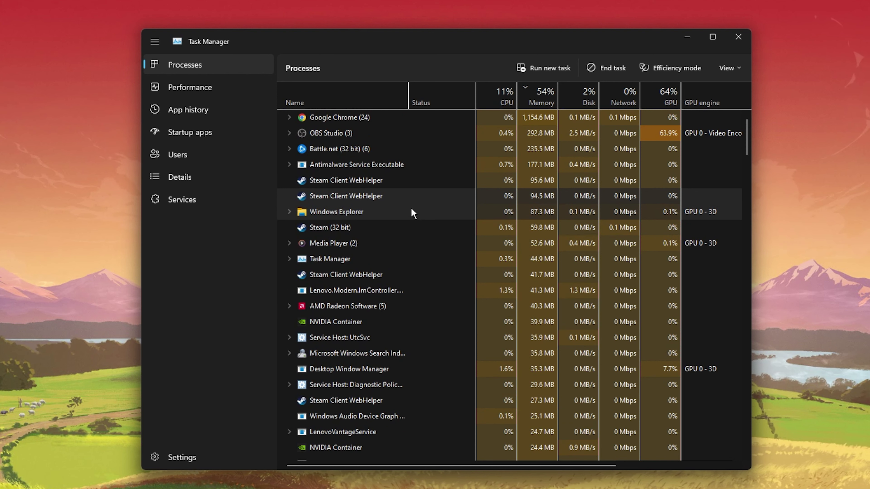